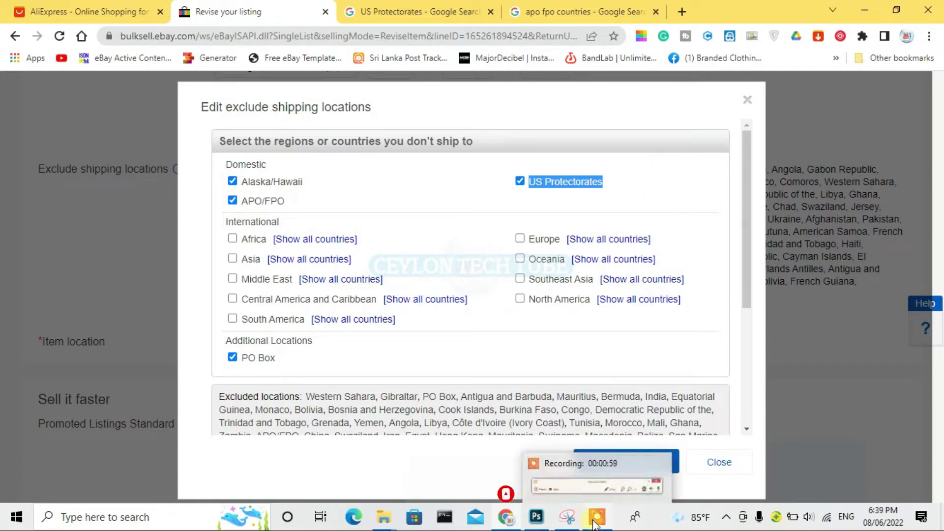
click(567, 521)
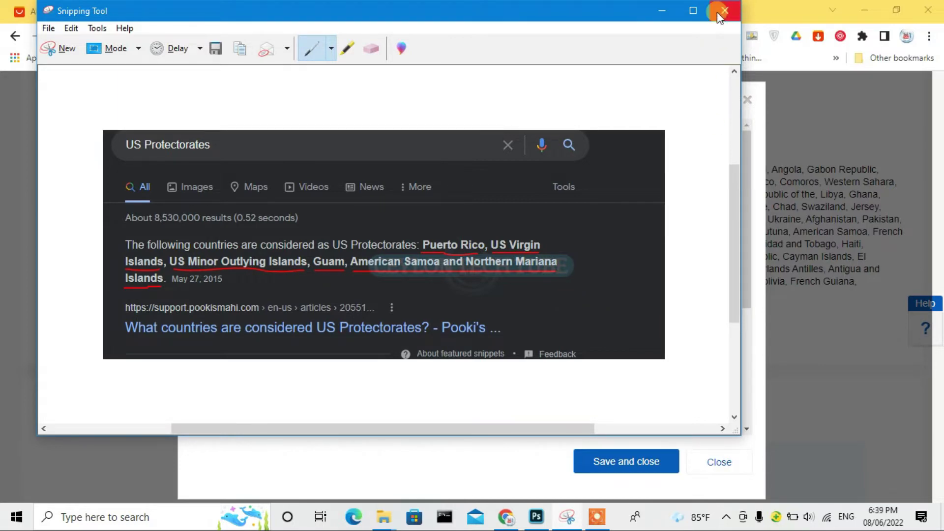
Back in the exclusion dialog, expand Africa and review its mostly ticked African countries
click(654, 11)
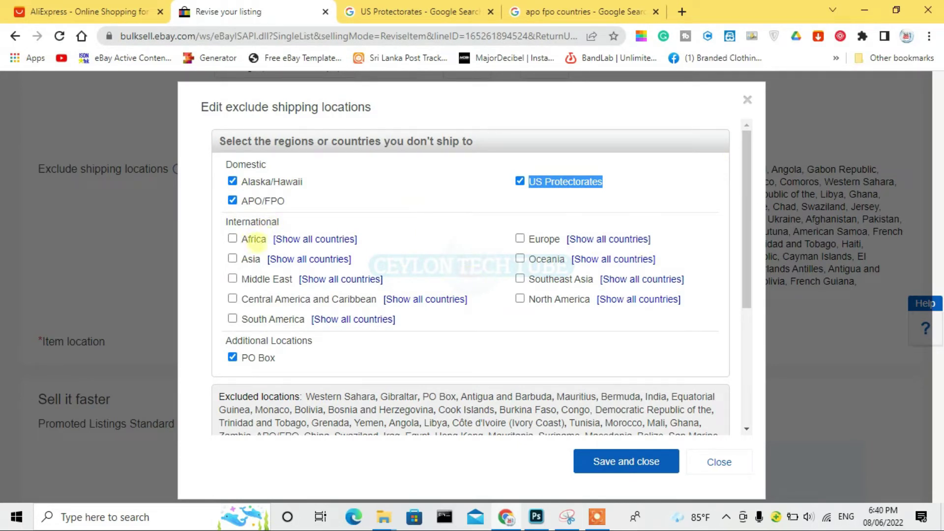
click(315, 240)
scroll(410, 307, down, 1)
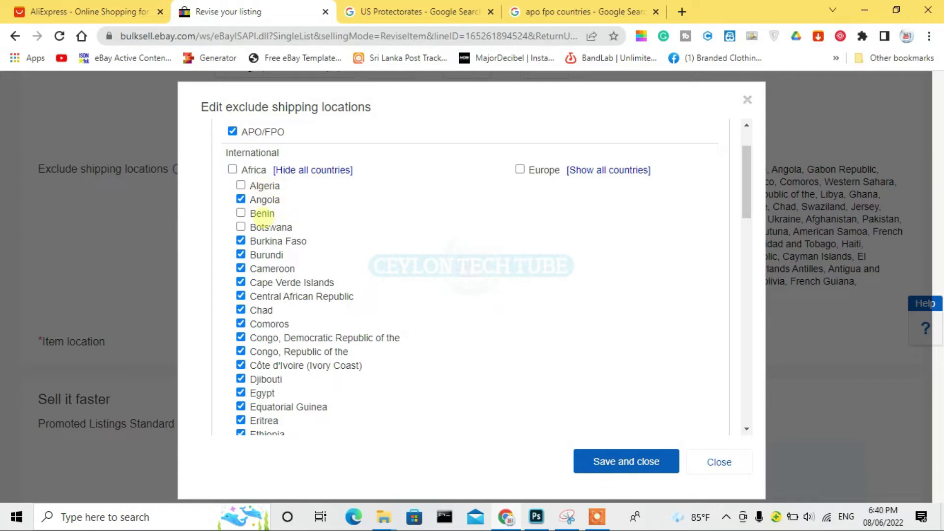
scroll(266, 242, down, 5)
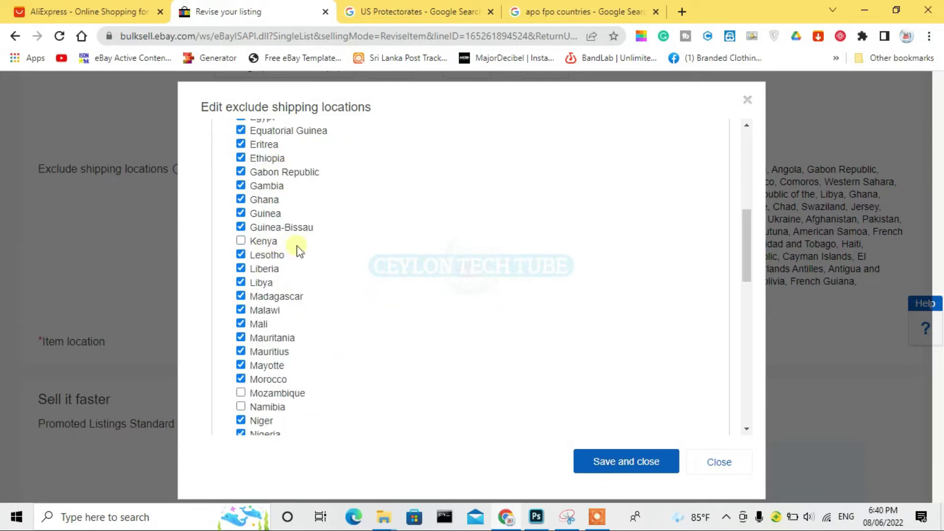
scroll(295, 248, down, 2)
scroll(306, 331, down, 2)
scroll(302, 307, down, 1)
scroll(319, 302, down, 1)
scroll(325, 295, down, 1)
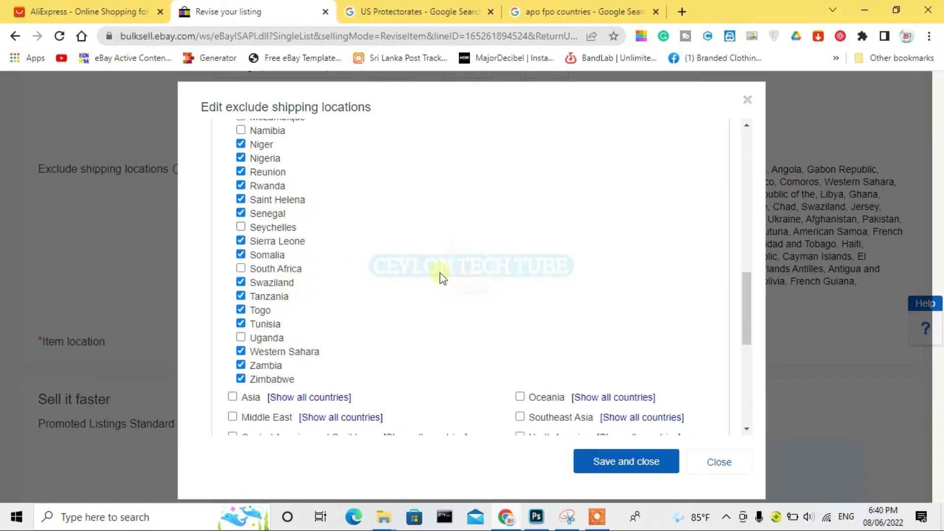
scroll(443, 278, up, 1)
scroll(442, 278, up, 3)
scroll(443, 278, up, 2)
scroll(443, 278, up, 3)
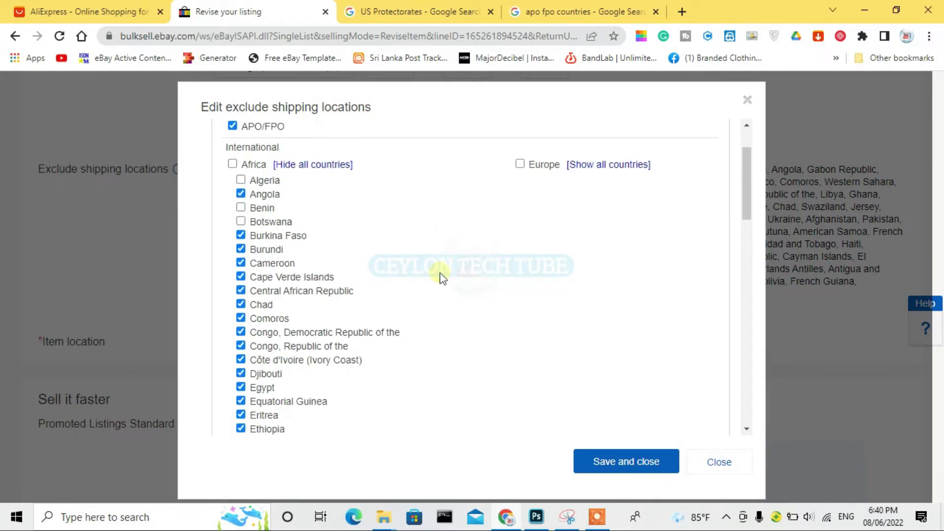
Expand Europe's country list and review exclusions such as Andorra and Bosnia and Herzegovina
scroll(379, 179, down, 1)
scroll(380, 179, up, 3)
click(609, 238)
scroll(654, 277, down, 1)
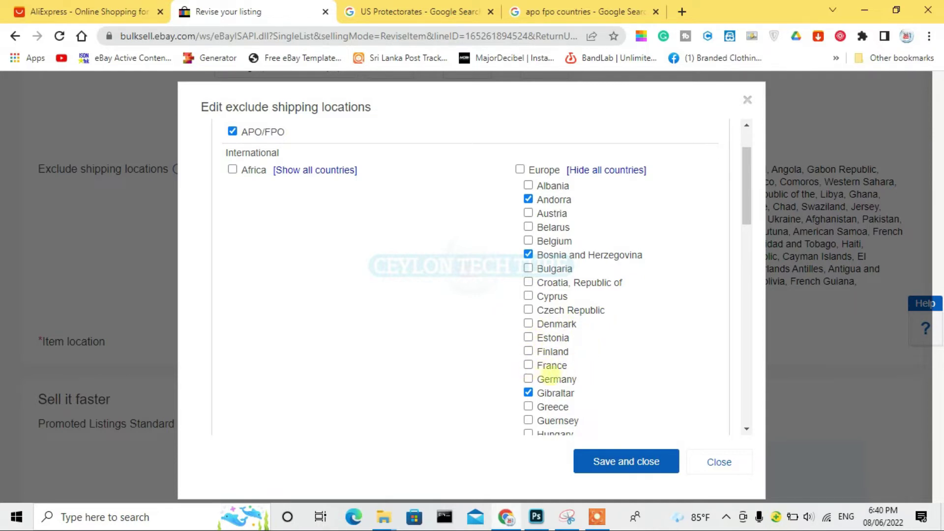
scroll(622, 375, down, 2)
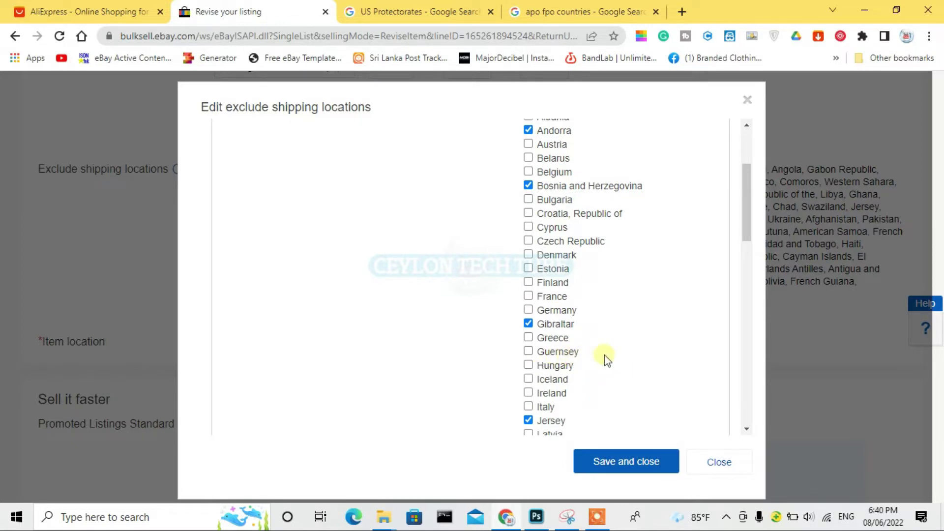
scroll(605, 358, down, 4)
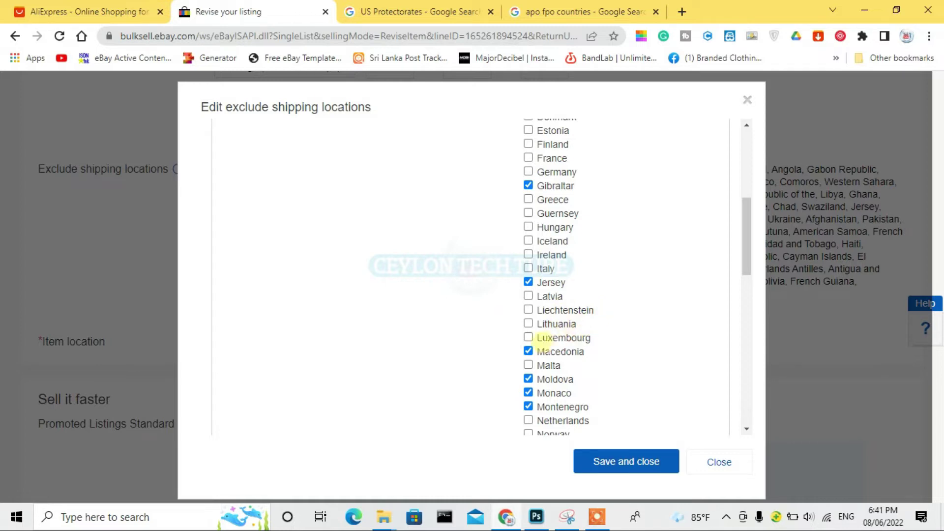
scroll(604, 337, down, 1)
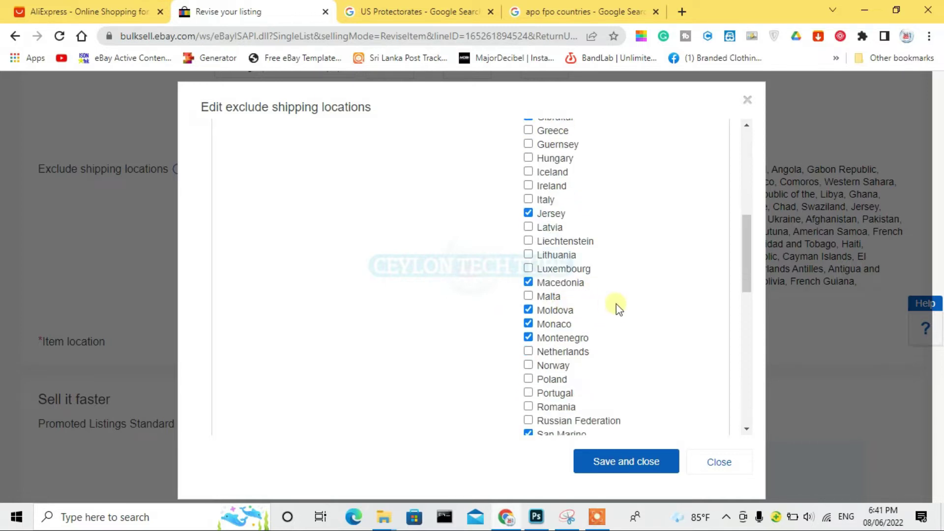
scroll(615, 308, down, 1)
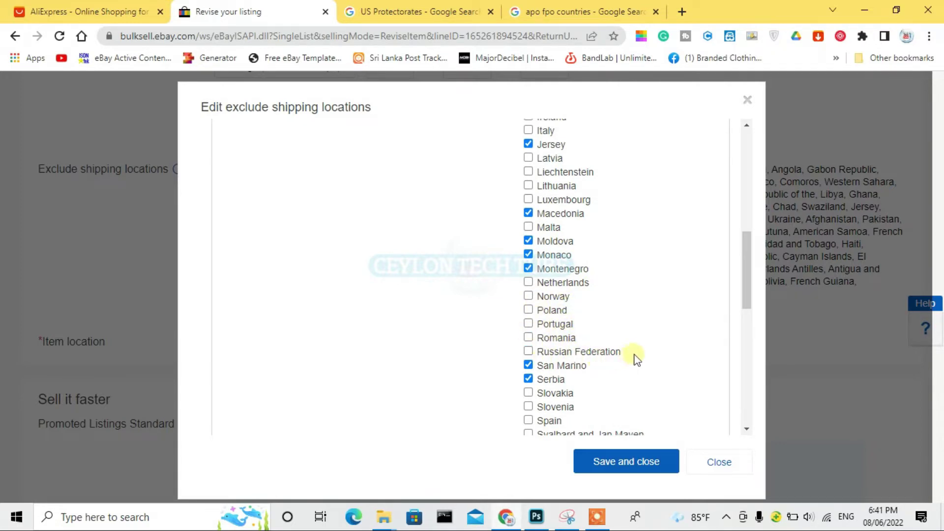
scroll(677, 323, down, 2)
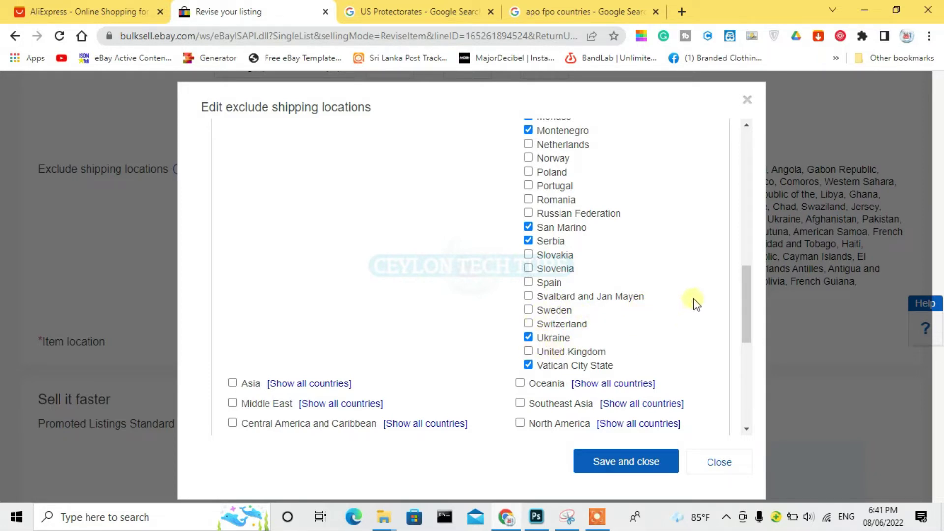
scroll(695, 302, up, 4)
scroll(694, 302, up, 4)
scroll(694, 302, up, 4)
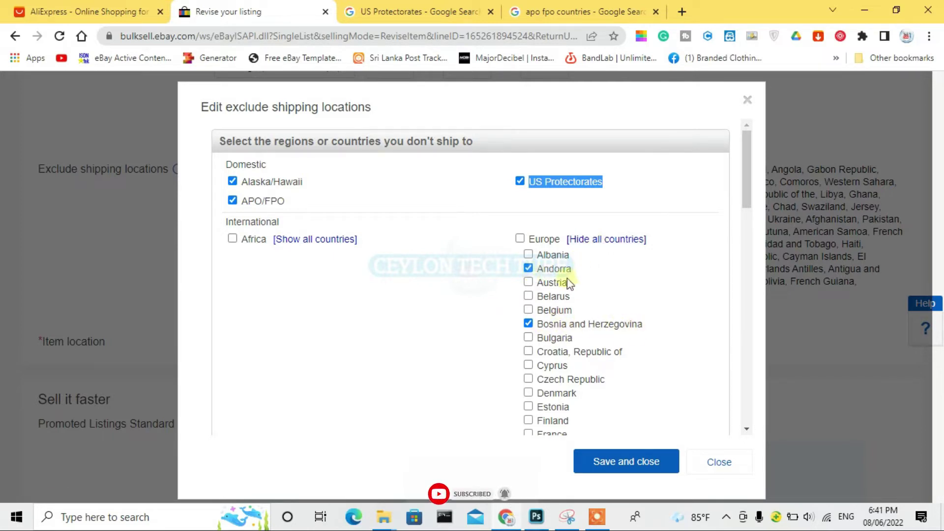
Fold away Europe and expand Asia's individual country list
click(604, 240)
click(316, 258)
scroll(418, 267, down, 3)
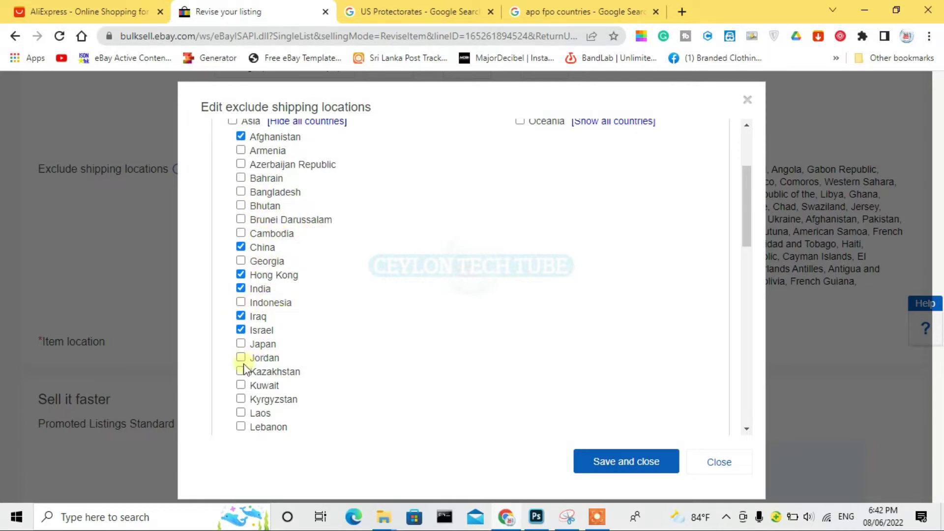
scroll(386, 337, down, 1)
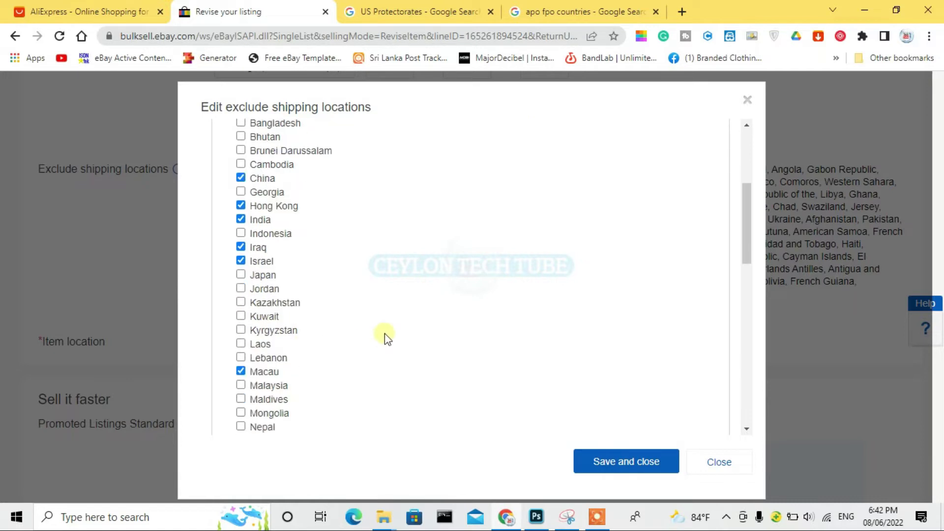
scroll(385, 318, down, 2)
scroll(386, 318, down, 1)
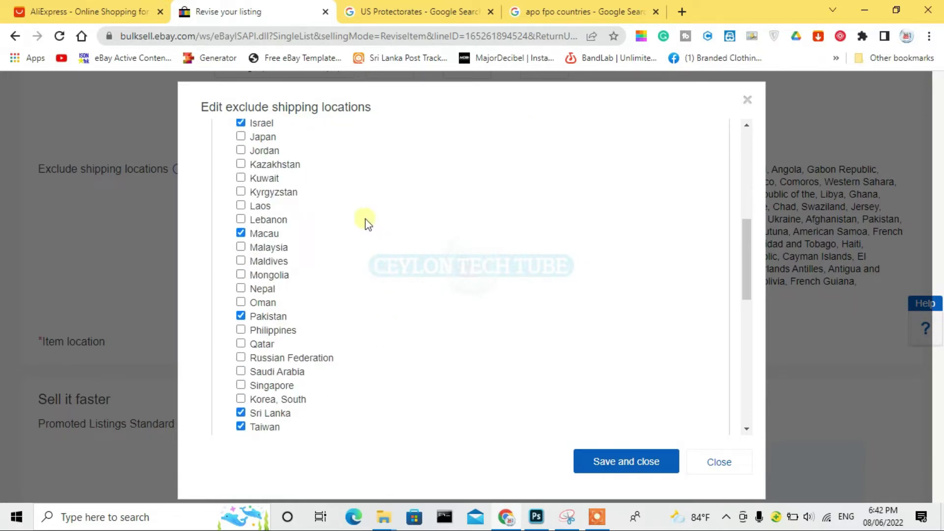
Highlight Kyrgyzstan and scroll through the rest of Asia's countries
double_click(274, 193)
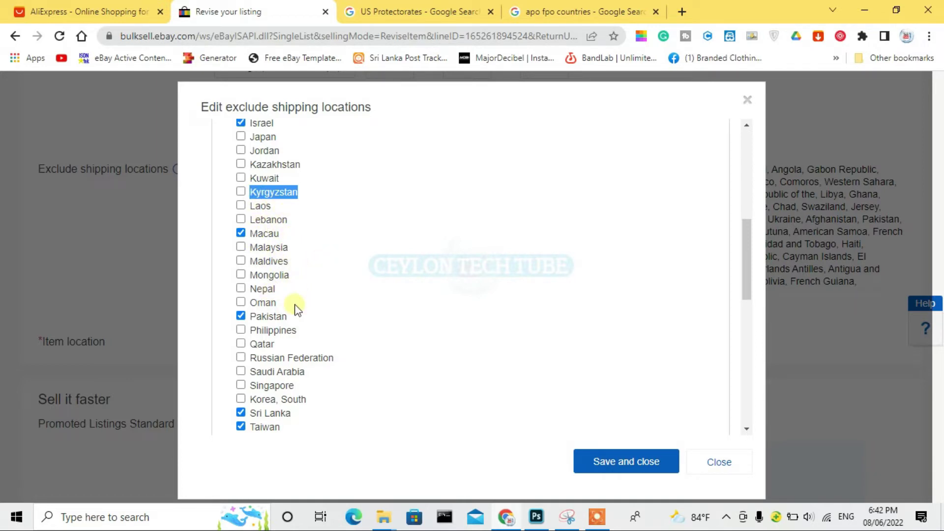
scroll(305, 300, down, 2)
scroll(325, 295, down, 1)
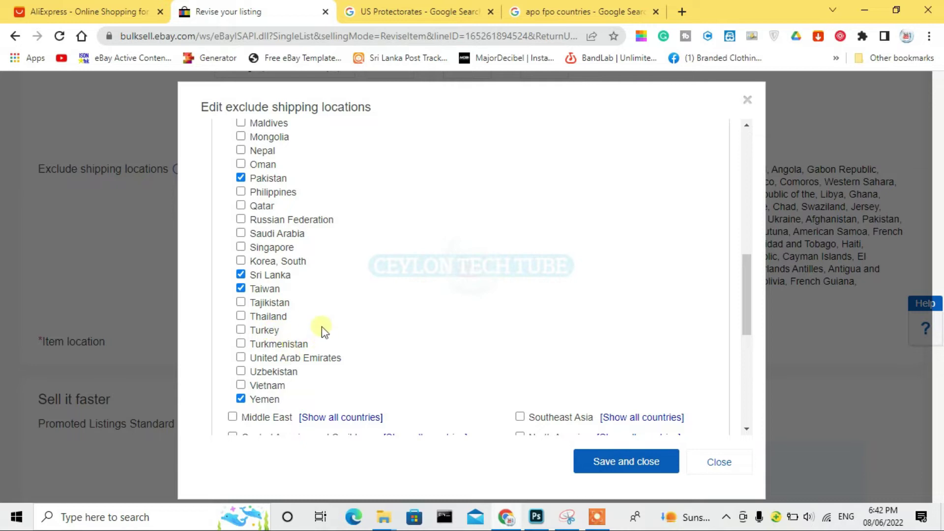
scroll(335, 325, down, 1)
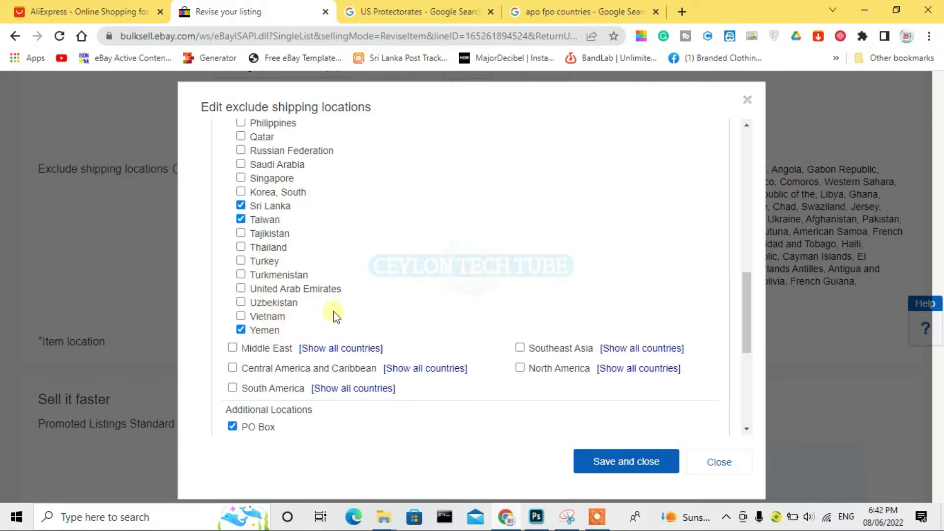
scroll(558, 276, up, 3)
scroll(561, 275, up, 3)
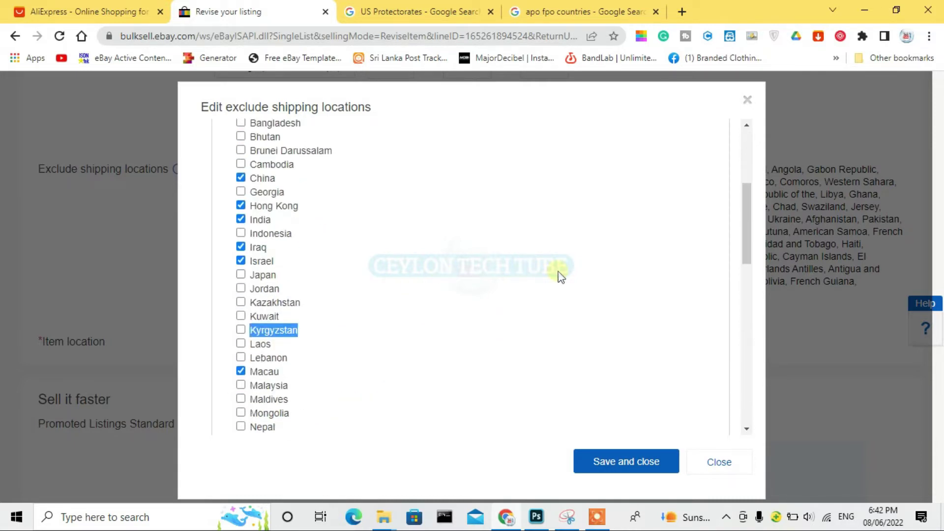
scroll(571, 275, up, 4)
Expand Oceania, where all but Australia, Fiji, New Zealand and Papua New Guinea are ticked
click(307, 259)
scroll(626, 284, down, 1)
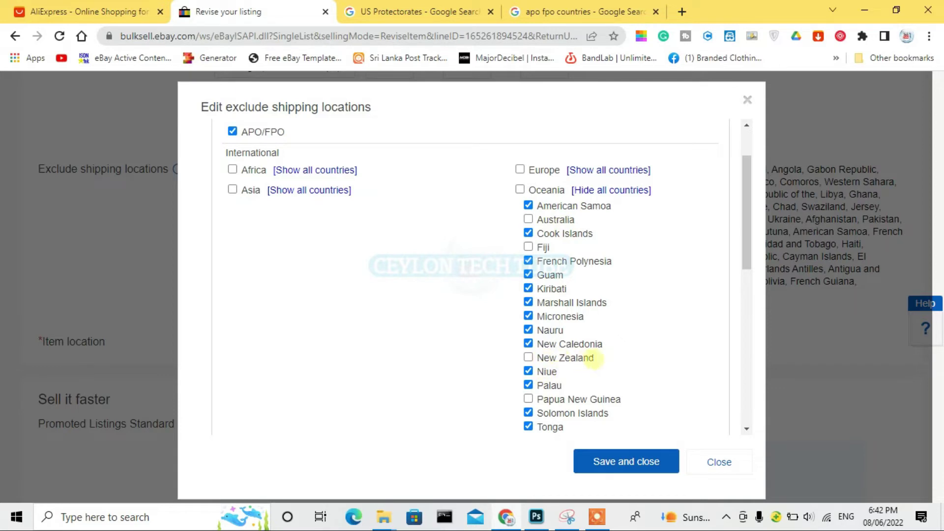
scroll(619, 362, down, 1)
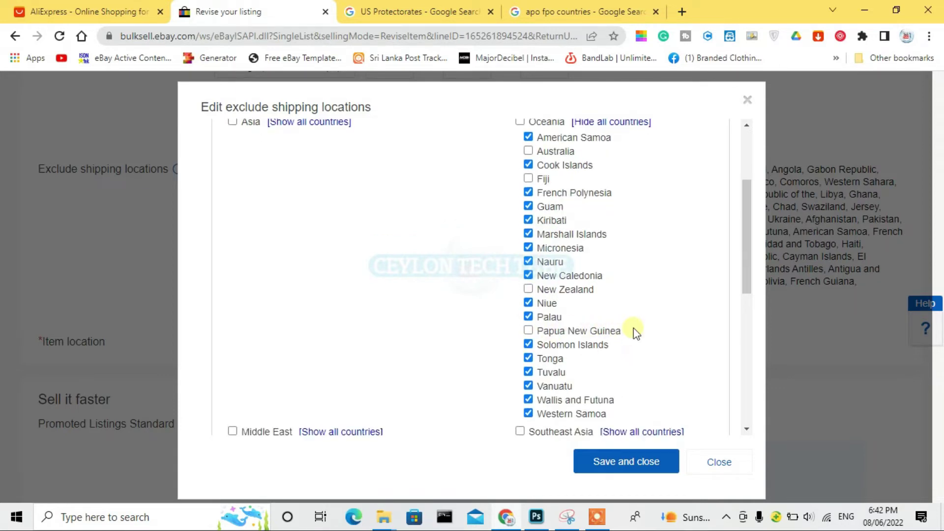
scroll(634, 329, up, 3)
scroll(625, 320, down, 2)
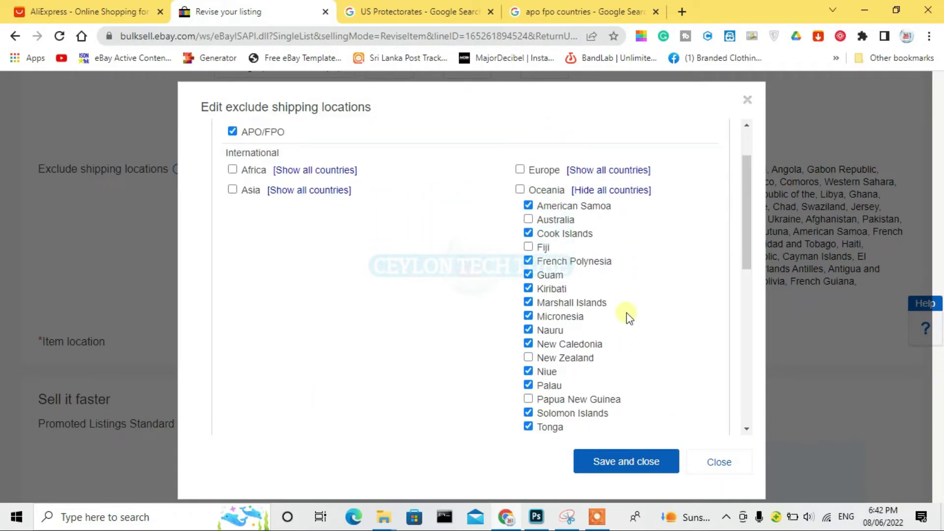
Fold Oceania away and list Middle East countries, with Iraq, Israel and Yemen ticked
click(632, 191)
click(340, 276)
scroll(436, 275, down, 1)
scroll(437, 280, down, 1)
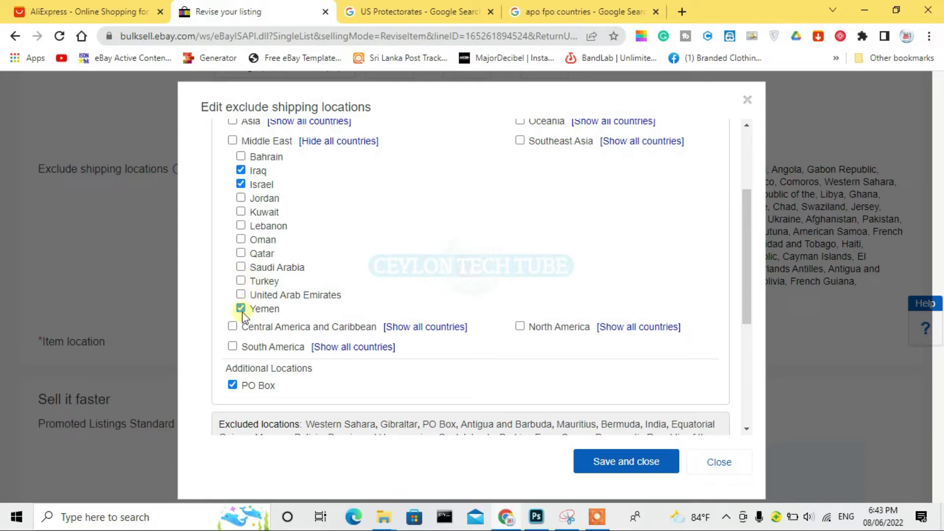
Fold Middle East away, then briefly expand and collapse Southeast Asia's countries
click(359, 142)
click(634, 225)
scroll(627, 226, down, 2)
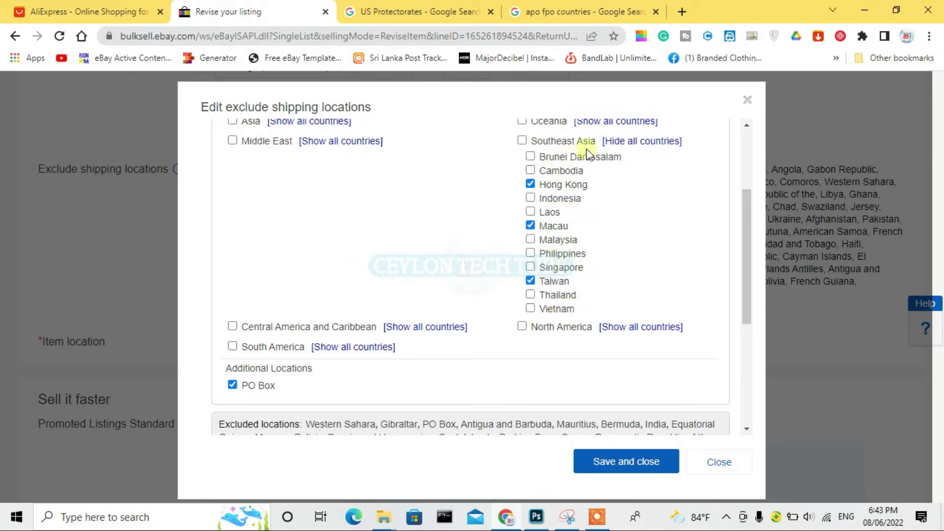
click(642, 142)
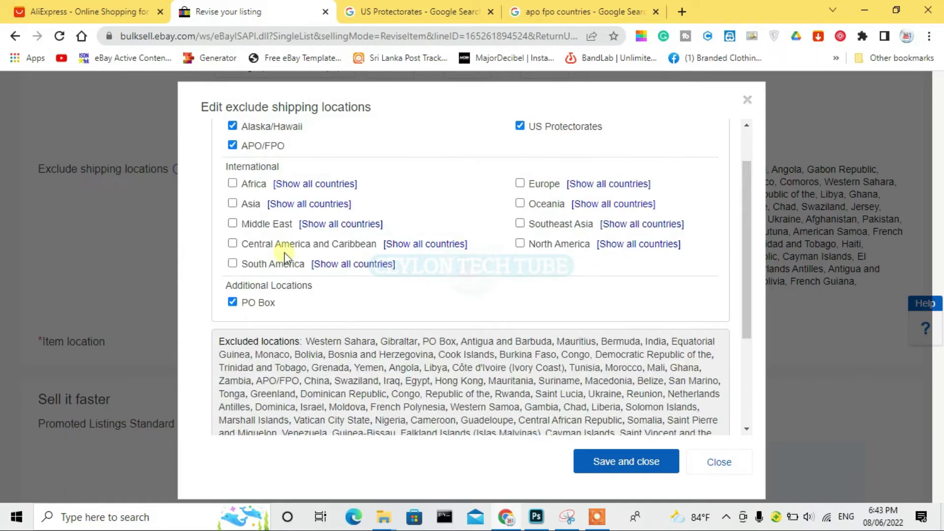
Expand and review the Central America and Caribbean country list
click(414, 246)
scroll(414, 247, up, 3)
scroll(414, 246, up, 2)
scroll(414, 246, down, 3)
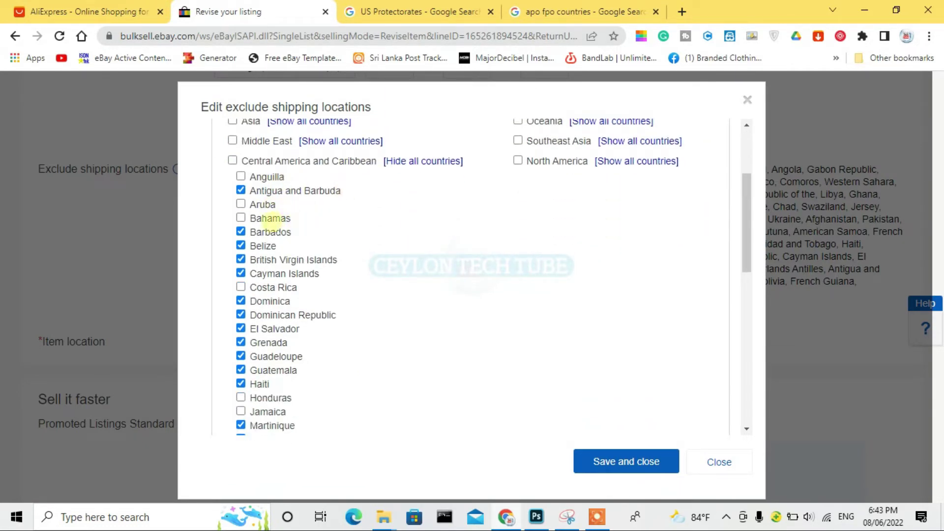
scroll(348, 292, down, 3)
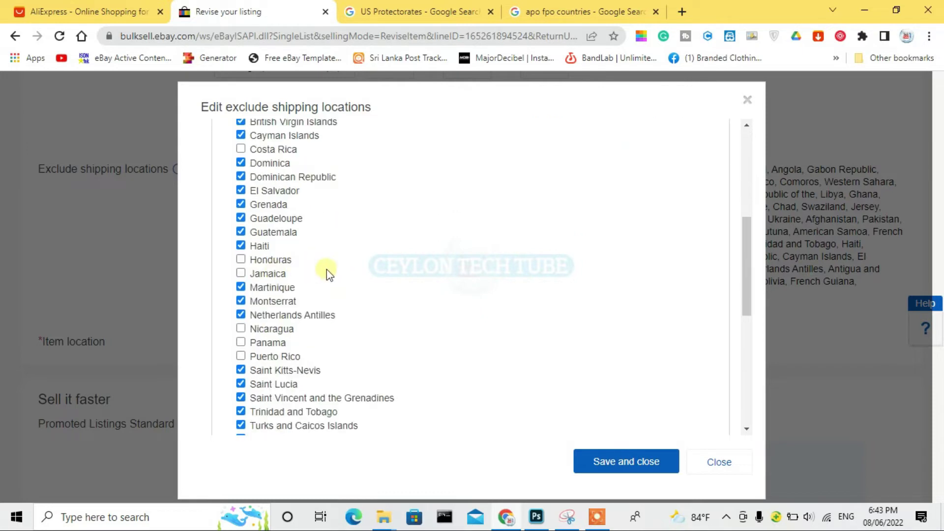
scroll(335, 278, down, 2)
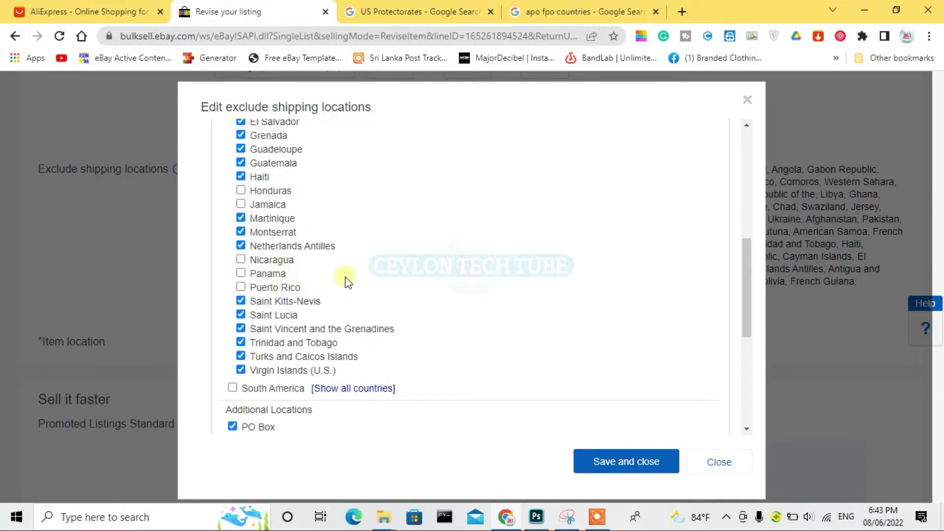
scroll(531, 237, up, 3)
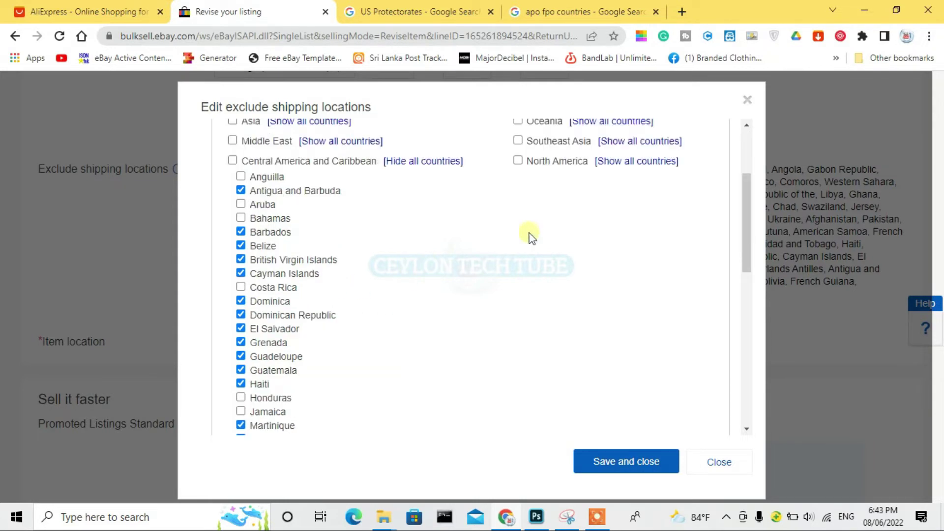
Expand and collapse North America, then review South America's country list
click(619, 163)
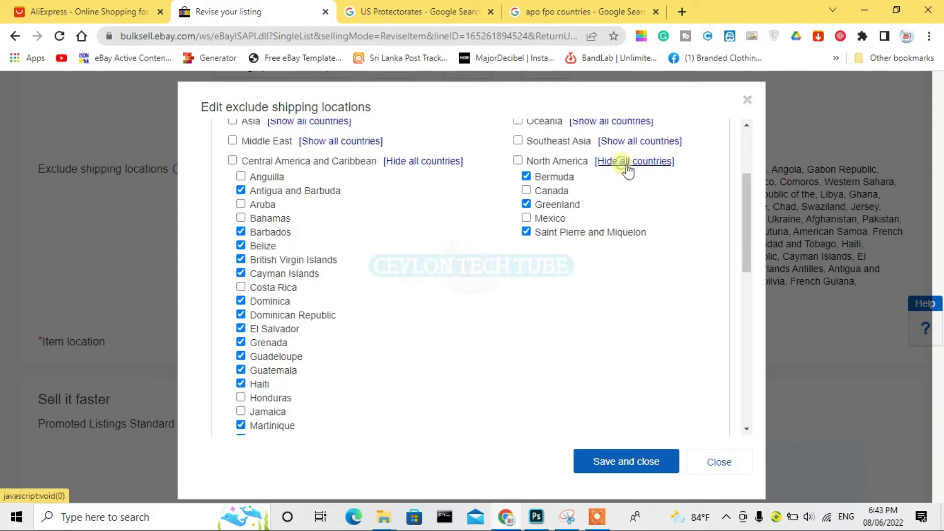
click(659, 161)
click(348, 319)
scroll(401, 310, down, 3)
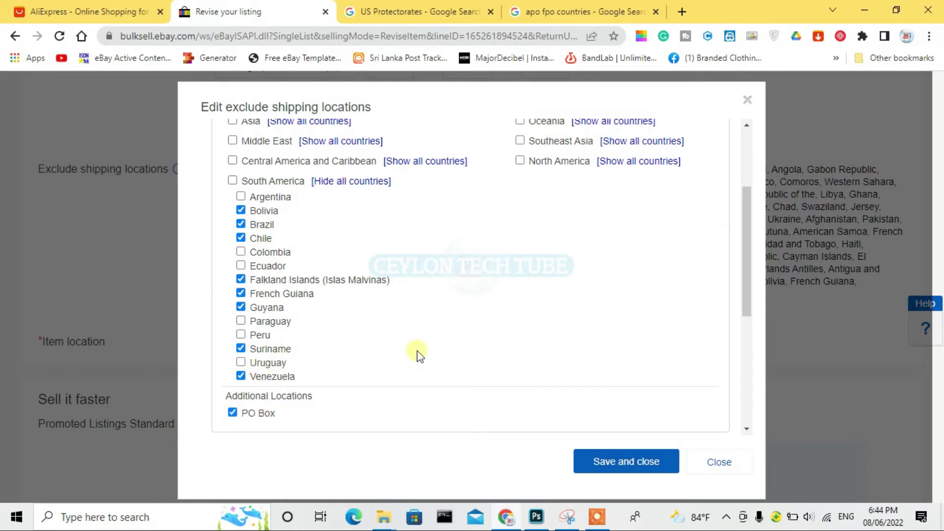
scroll(417, 352, up, 1)
scroll(419, 363, up, 2)
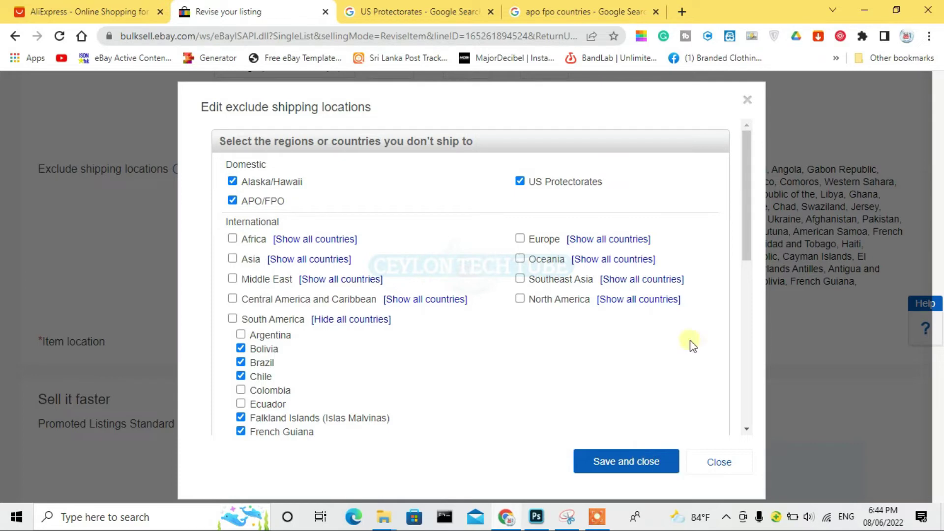
scroll(718, 295, down, 2)
scroll(723, 284, up, 2)
Save the listing's excluded shipping locations and close the exclusion dialog
click(618, 465)
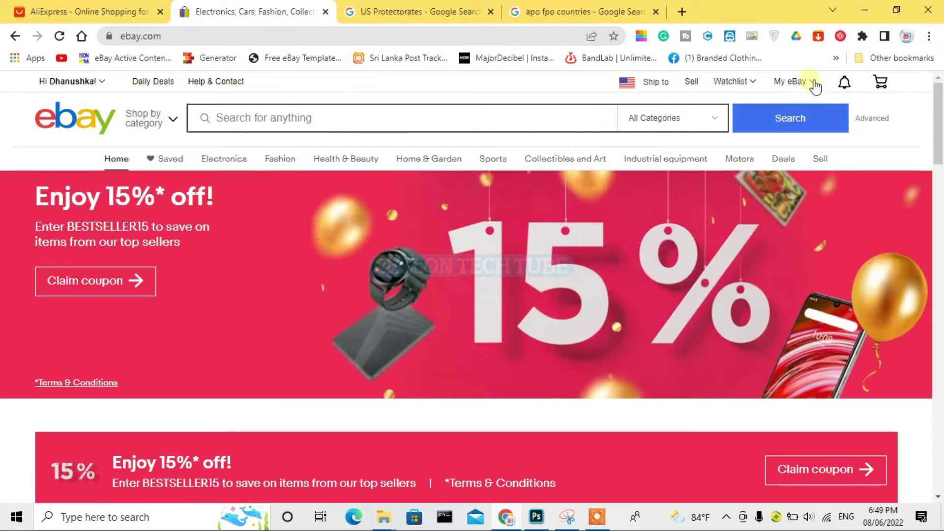
Go from My eBay through Account to Shipping preferences and highlight Exclude shipping locations
click(792, 84)
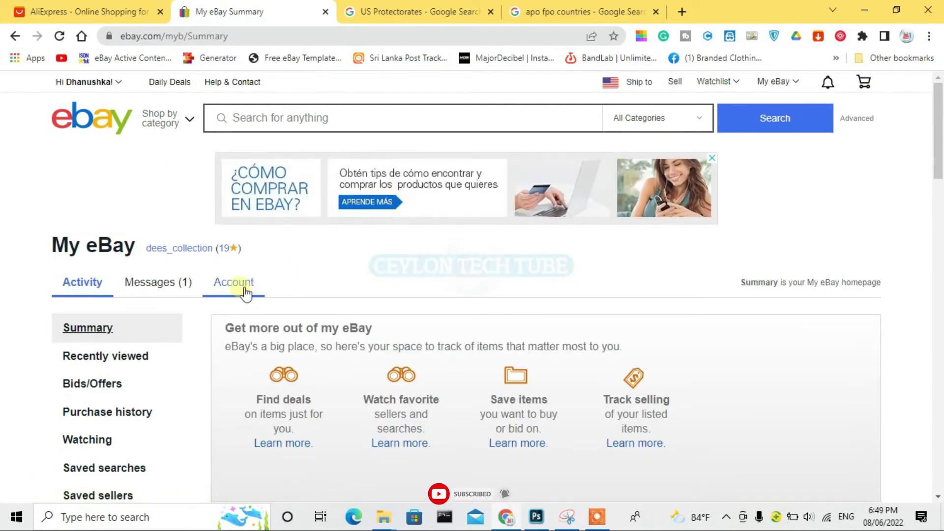
click(240, 285)
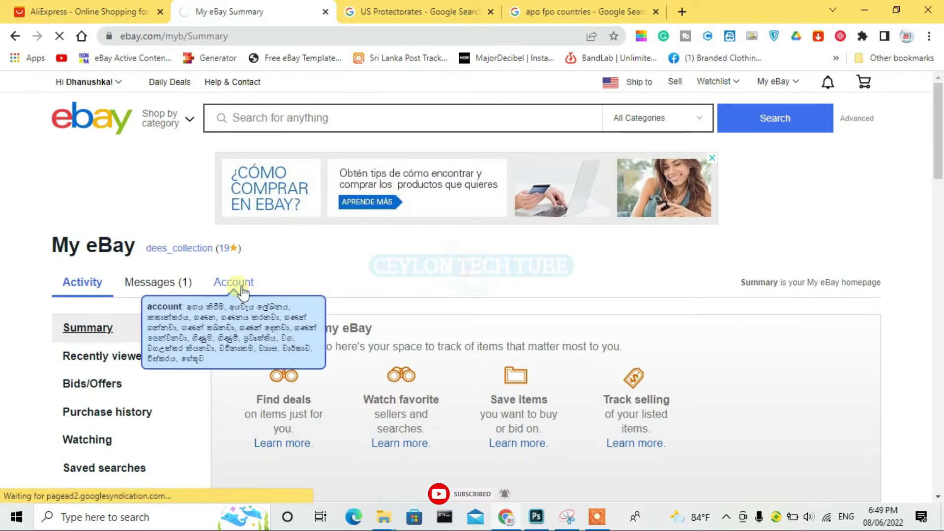
scroll(276, 264, down, 2)
scroll(278, 265, down, 5)
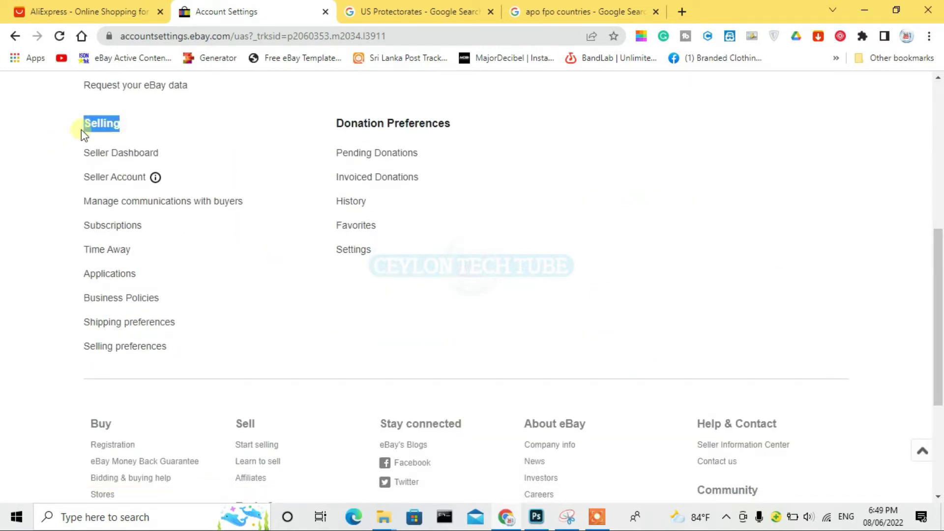
click(156, 323)
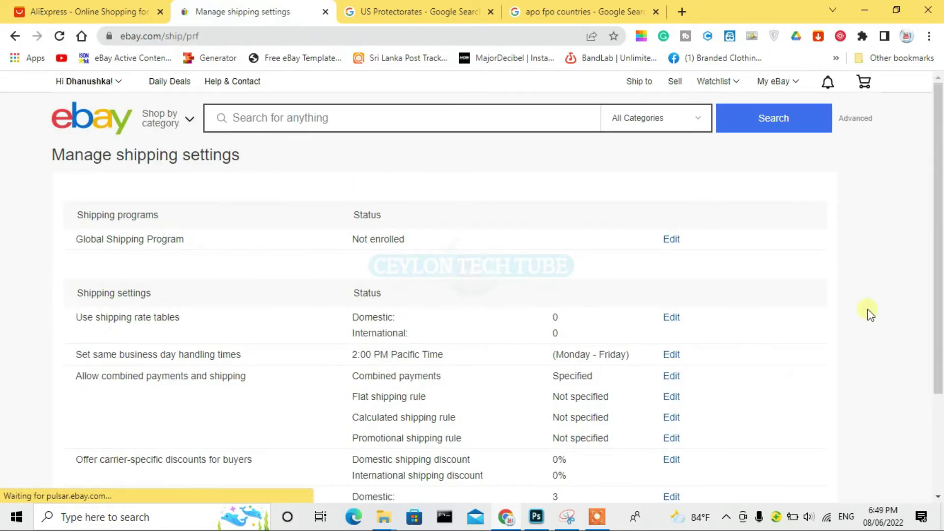
drag(938, 205, 938, 303)
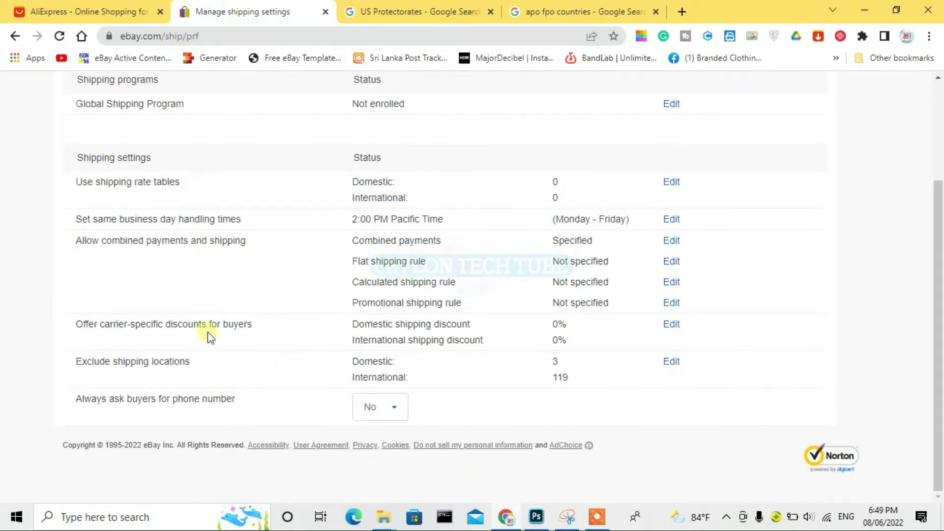
drag(75, 368, 192, 369)
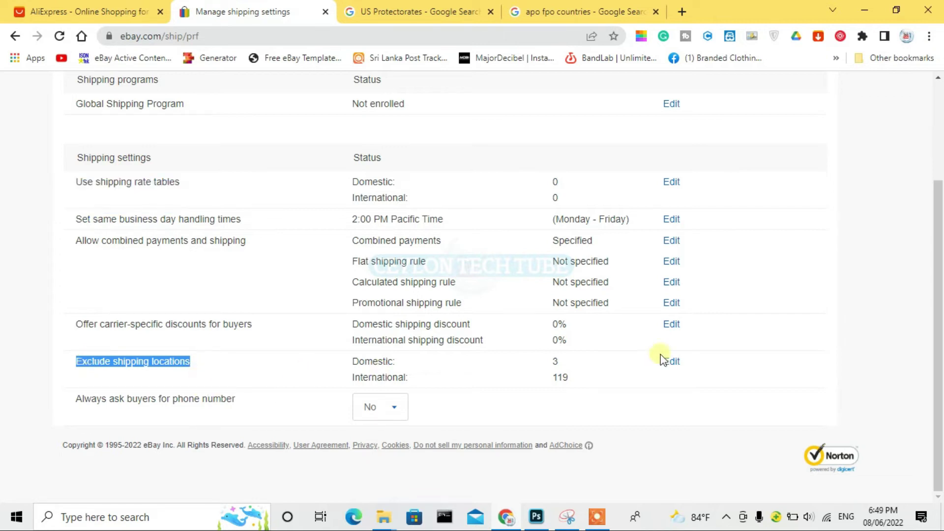
Open the account-wide default excluded shipping locations for editing
click(676, 367)
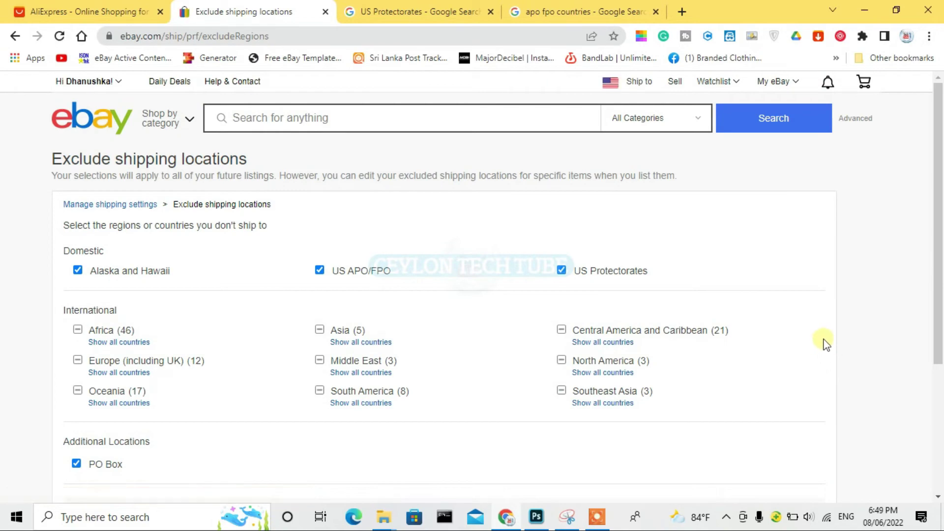
scroll(809, 331, down, 1)
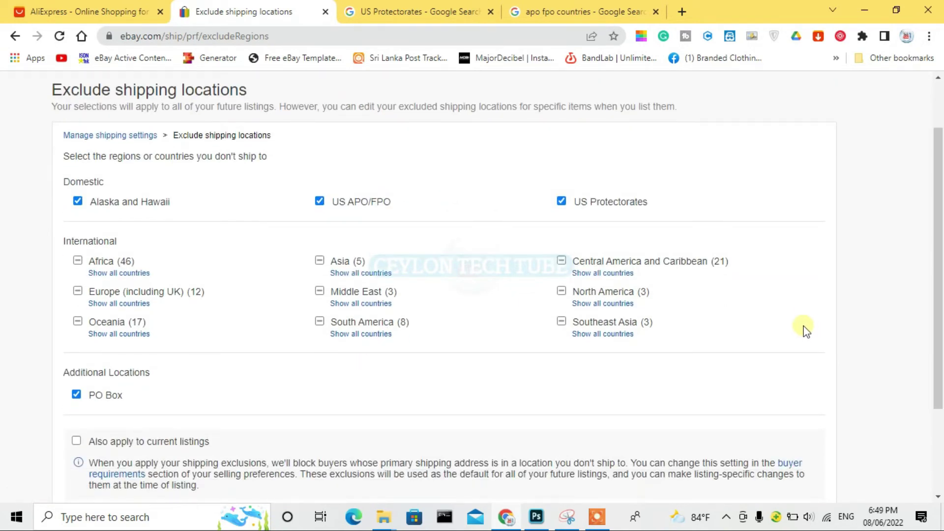
scroll(754, 319, down, 4)
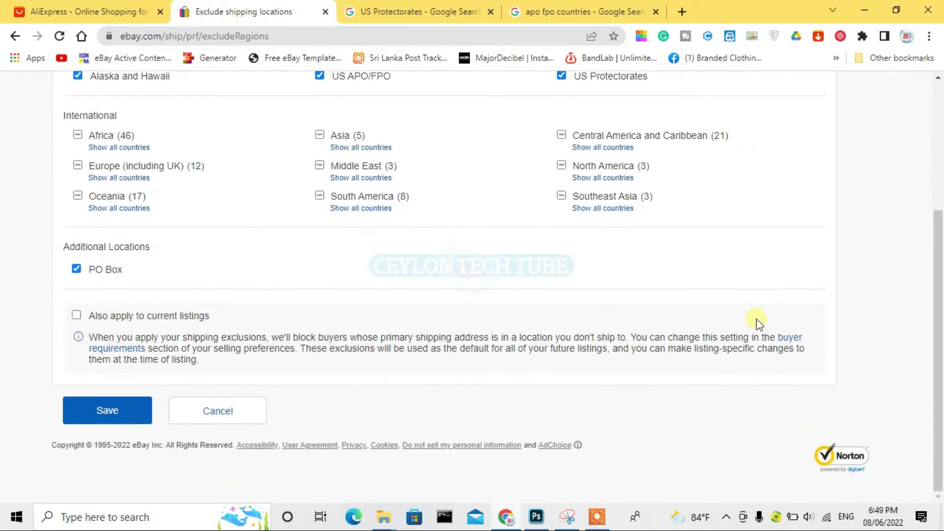
scroll(758, 323, up, 4)
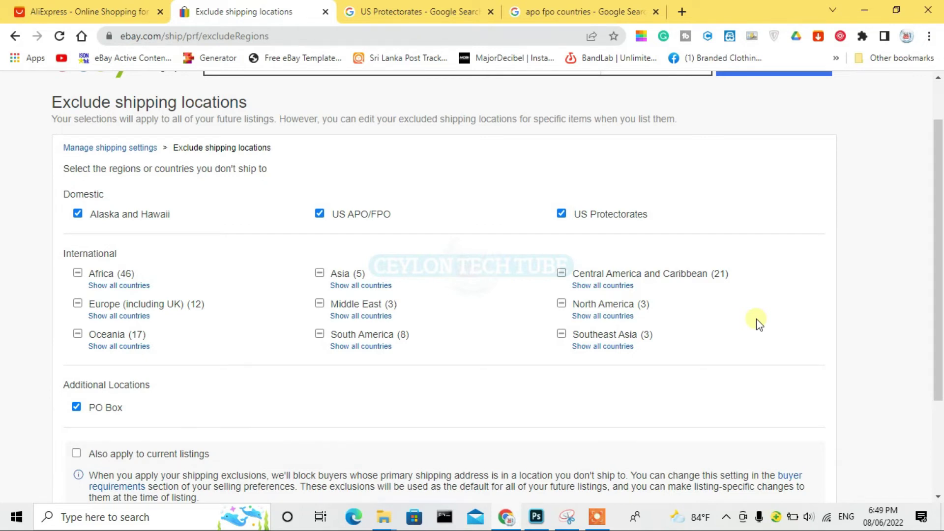
Expand Africa's country list and scroll through it
click(129, 290)
scroll(211, 295, down, 6)
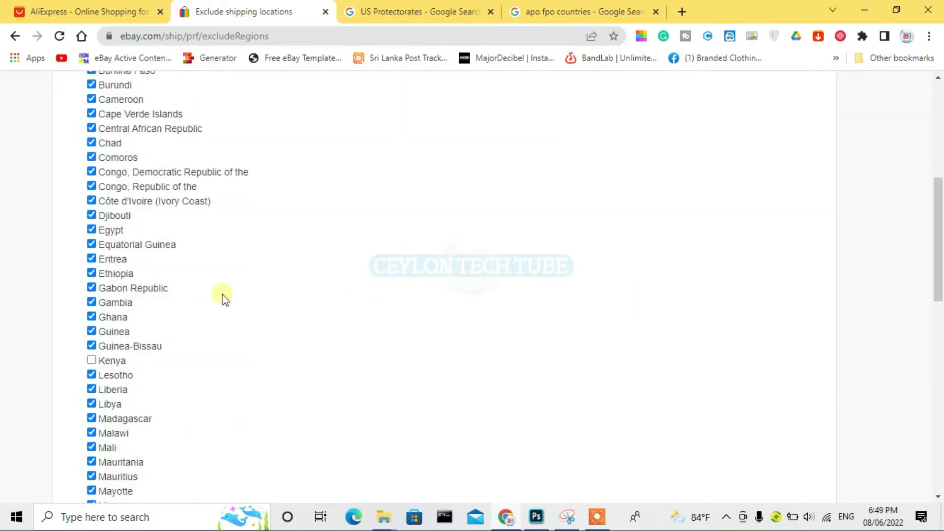
scroll(222, 298, down, 3)
scroll(223, 295, down, 5)
scroll(223, 295, up, 8)
scroll(223, 295, up, 7)
Tick then untick Africa, leaving no African countries excluded
click(78, 330)
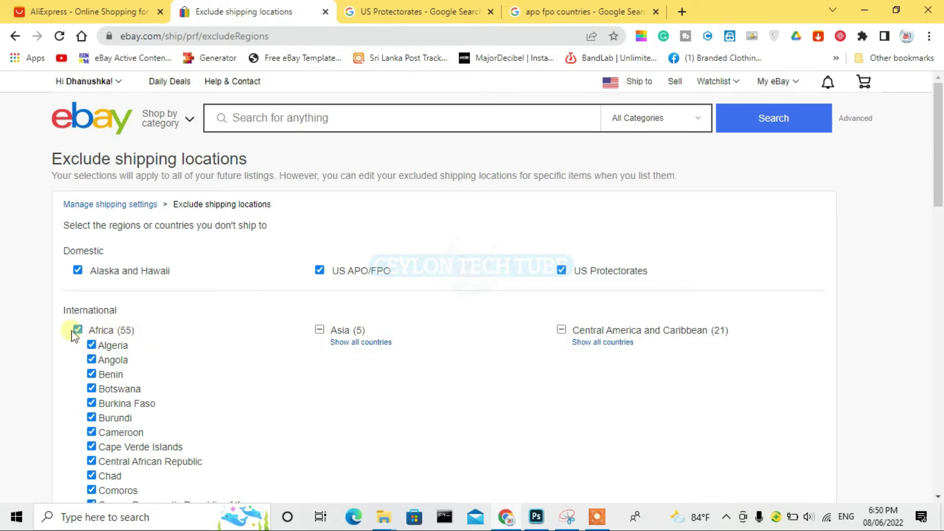
click(78, 330)
scroll(257, 308, down, 3)
scroll(264, 315, down, 7)
scroll(267, 310, down, 12)
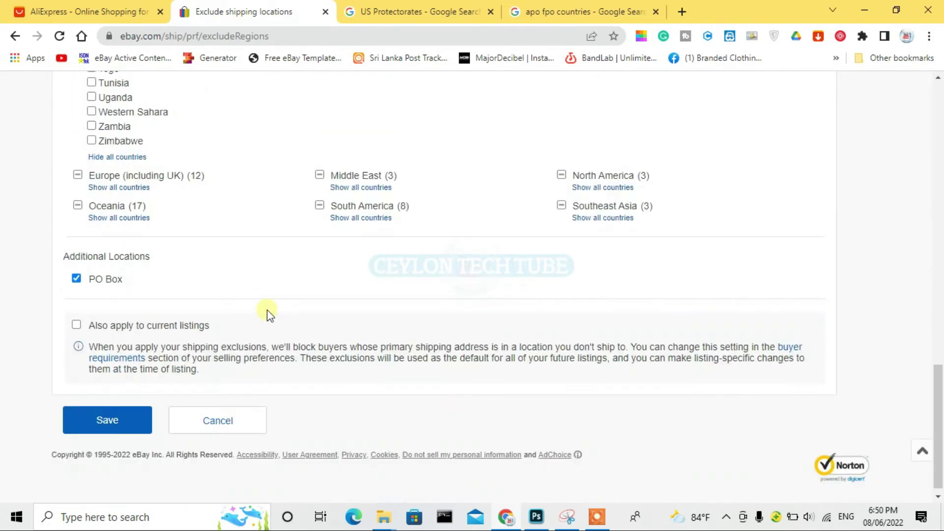
scroll(269, 315, up, 7)
scroll(269, 315, up, 2)
scroll(270, 315, up, 10)
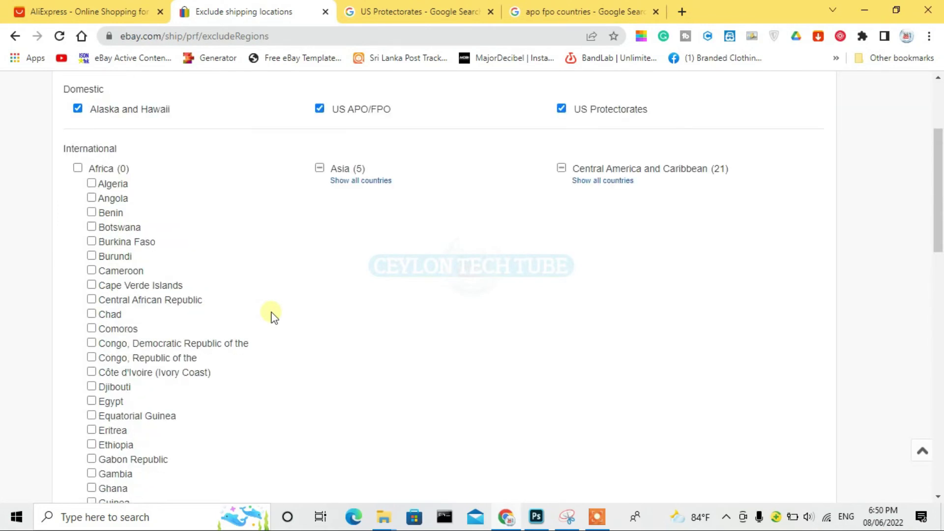
Expand Asia, showing Afghanistan, China, India, Pakistan and Sri Lanka excluded
click(361, 312)
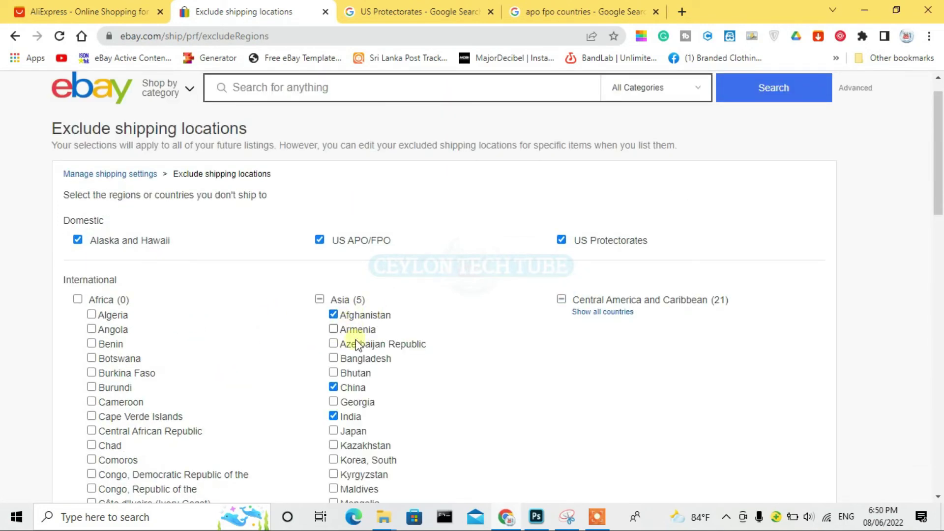
scroll(364, 386, down, 4)
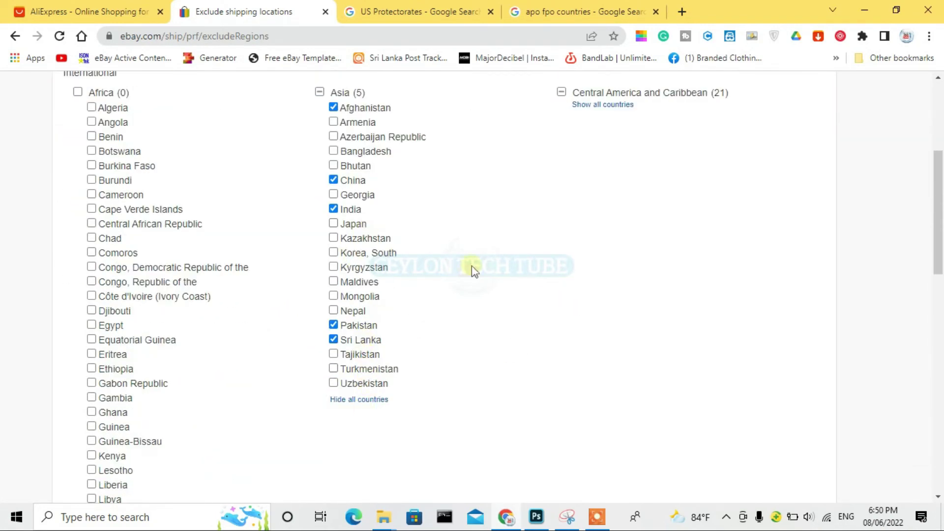
scroll(571, 296, up, 4)
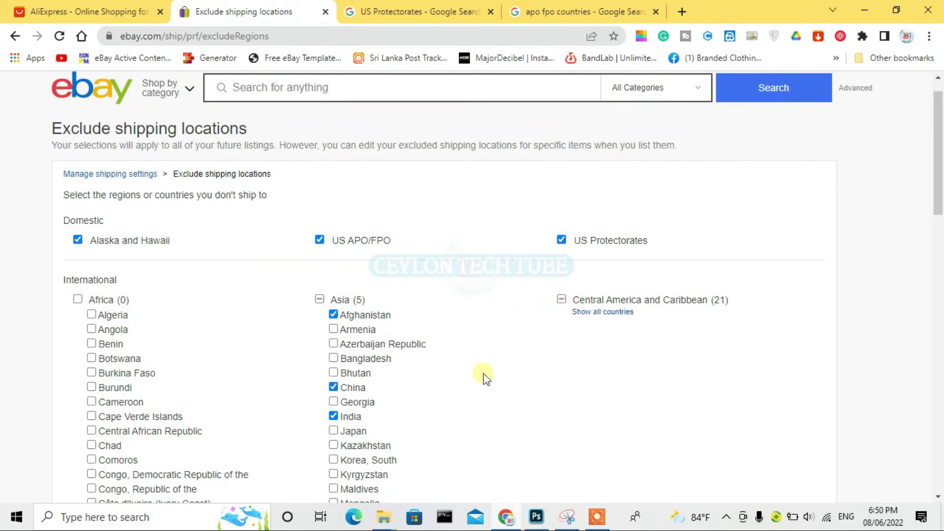
scroll(483, 374, down, 7)
scroll(421, 358, down, 10)
scroll(421, 358, down, 3)
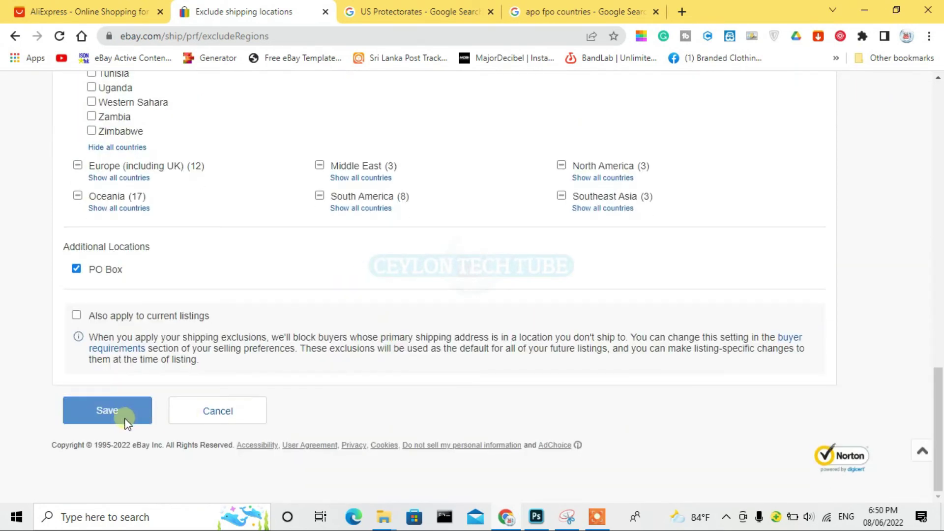
scroll(601, 340, up, 3)
scroll(601, 341, up, 8)
scroll(601, 341, up, 2)
scroll(601, 340, up, 4)
scroll(601, 340, up, 3)
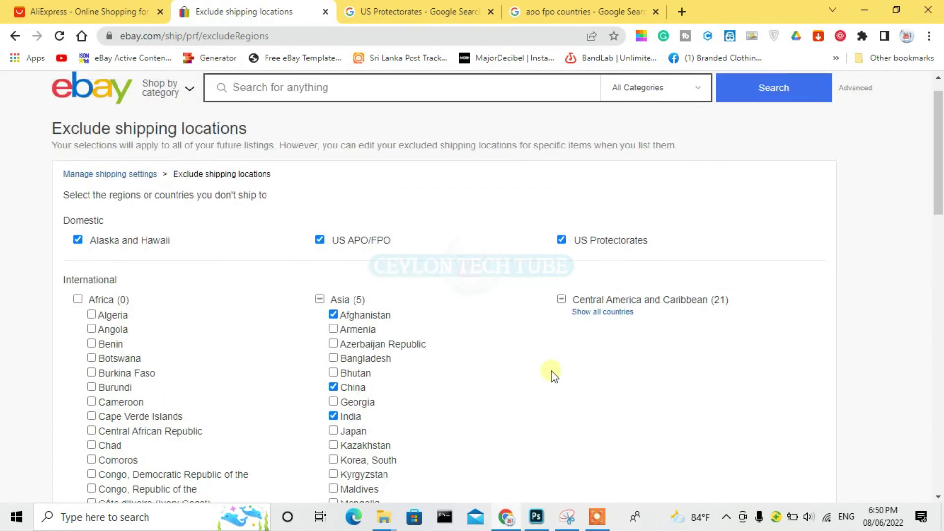